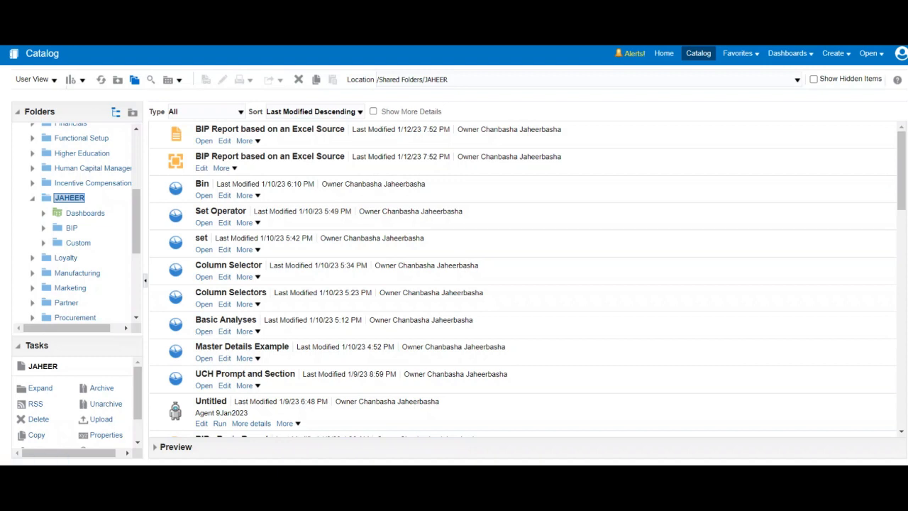
# Create a new published-reporting data model from the catalog.
pyautogui.click(539, 325)
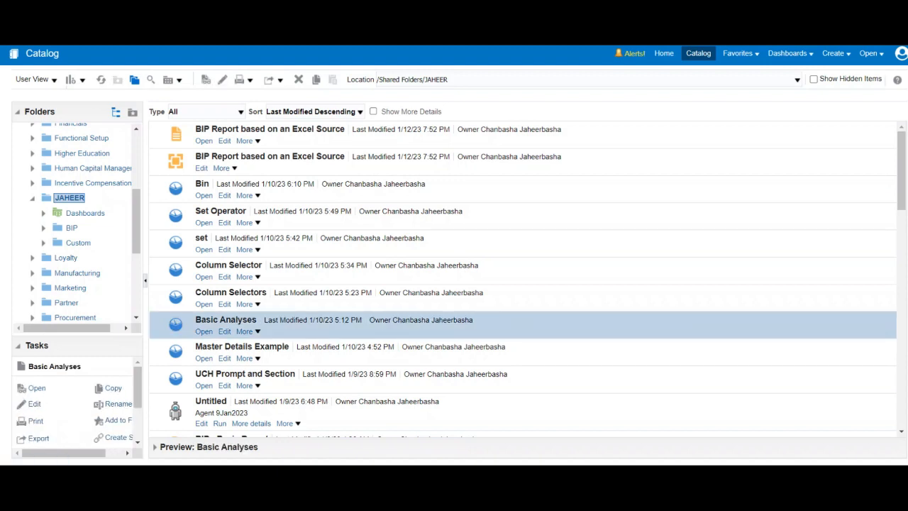
pyautogui.click(834, 53)
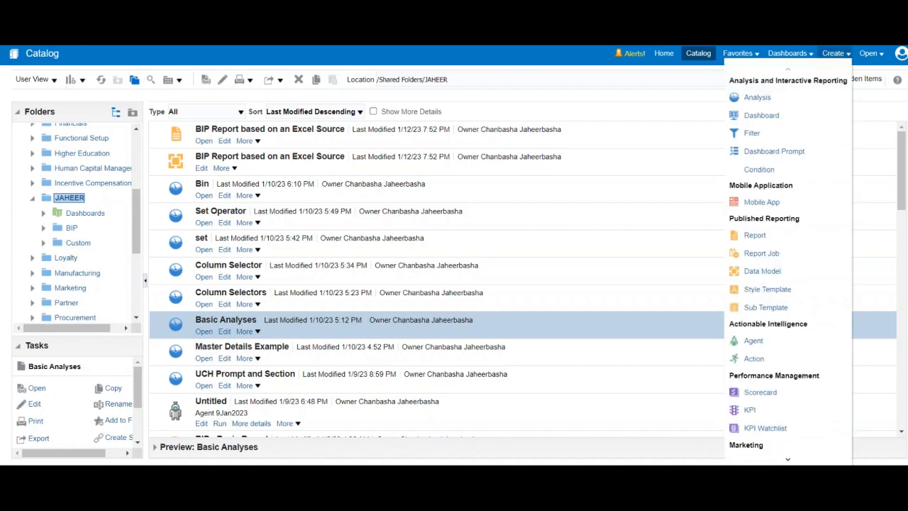
pyautogui.click(762, 271)
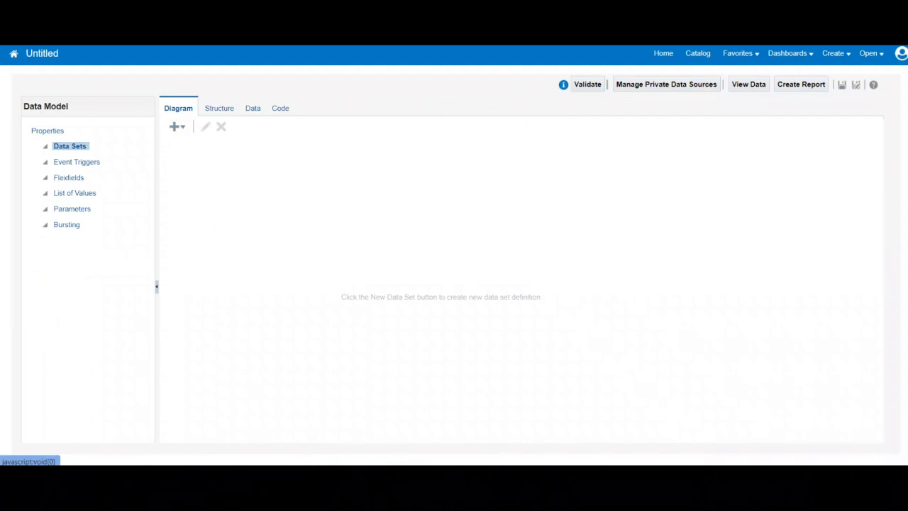
# Add a new data set of type Analysis and name it DSOTBIANALYSIS.
pyautogui.click(174, 126)
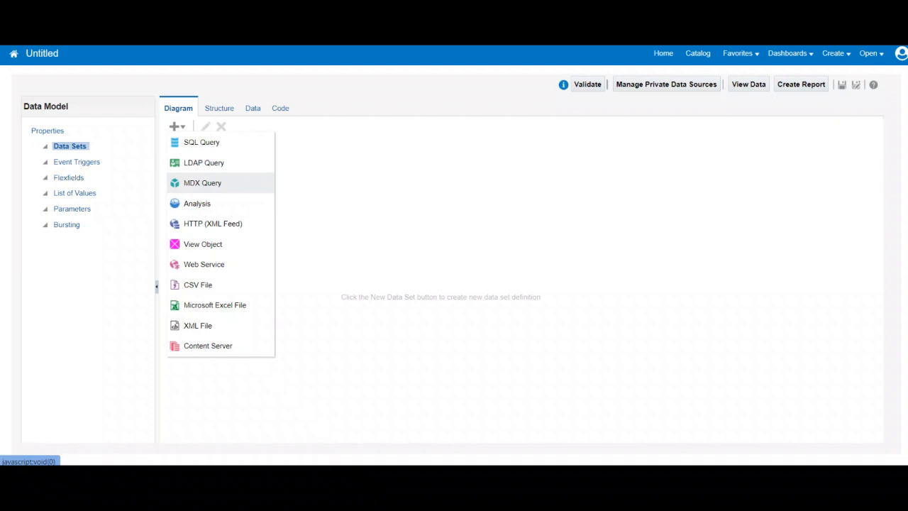
pyautogui.click(205, 204)
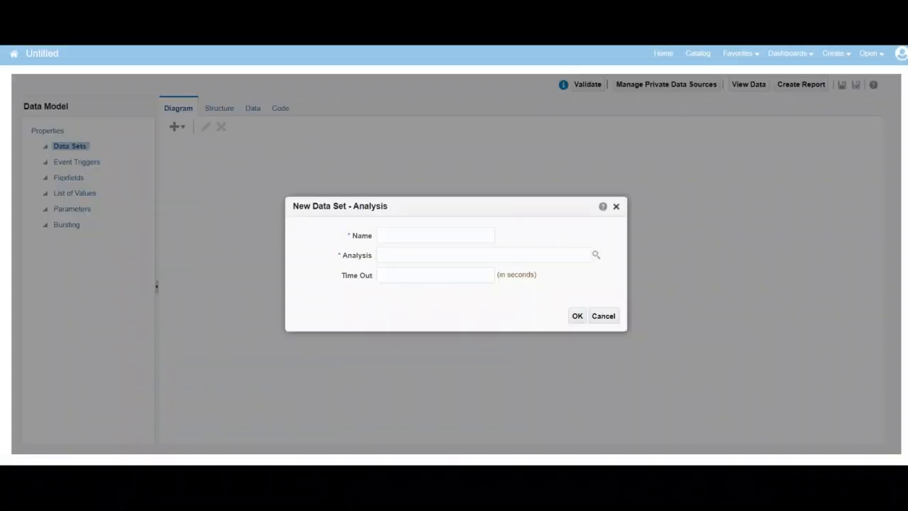
pyautogui.click(435, 235)
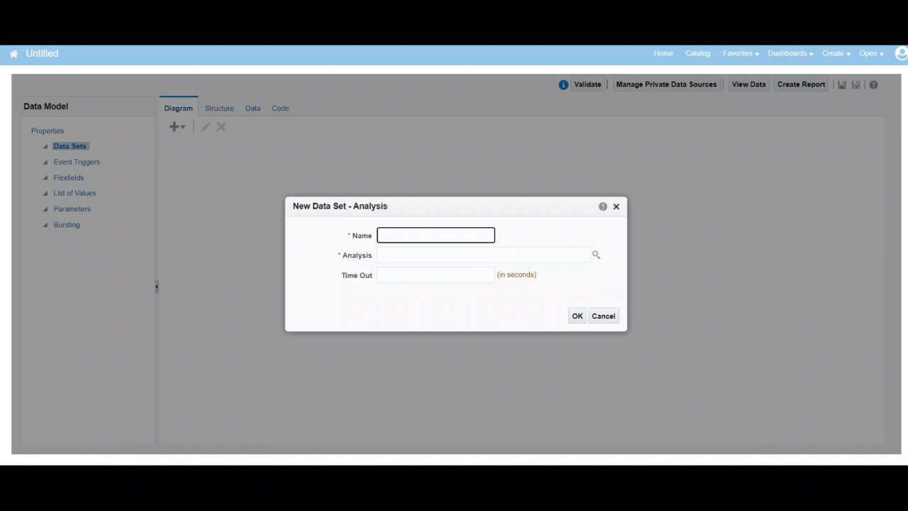
pyautogui.write('DM')
pyautogui.press('BackSpace')
pyautogui.write('SOTBIANALYSIS')
# Select Basic Analyses from the personal folder under Shared Folders as the source analysis and create the data set without a timeout.
pyautogui.click(596, 255)
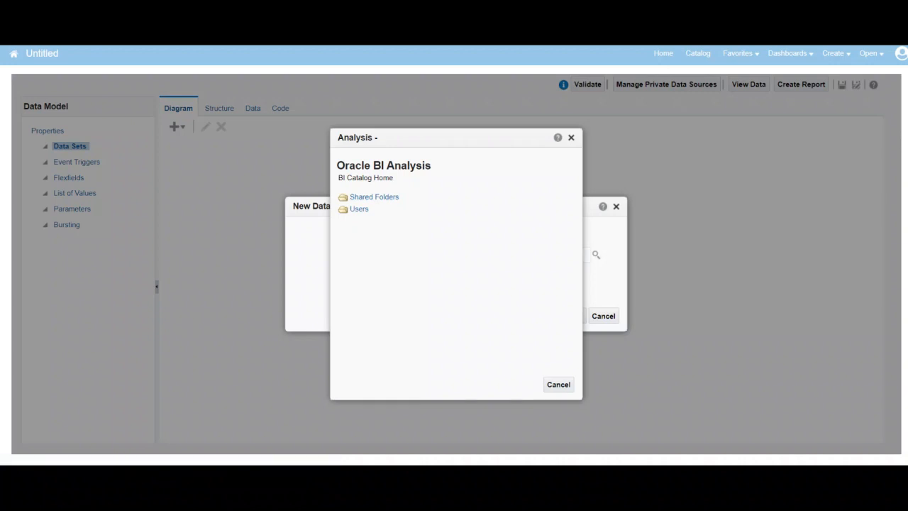
pyautogui.click(365, 198)
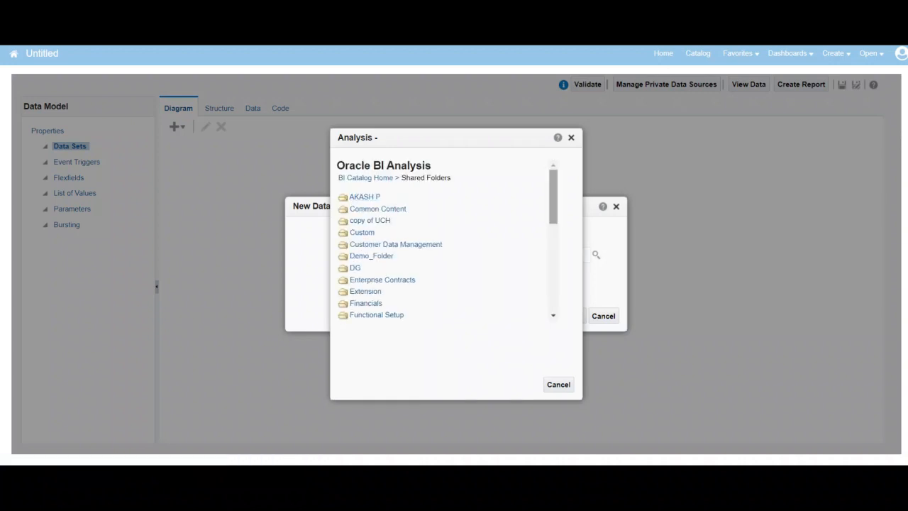
pyautogui.scroll(-1, 553, 206)
pyautogui.scroll(-5, 364, 215)
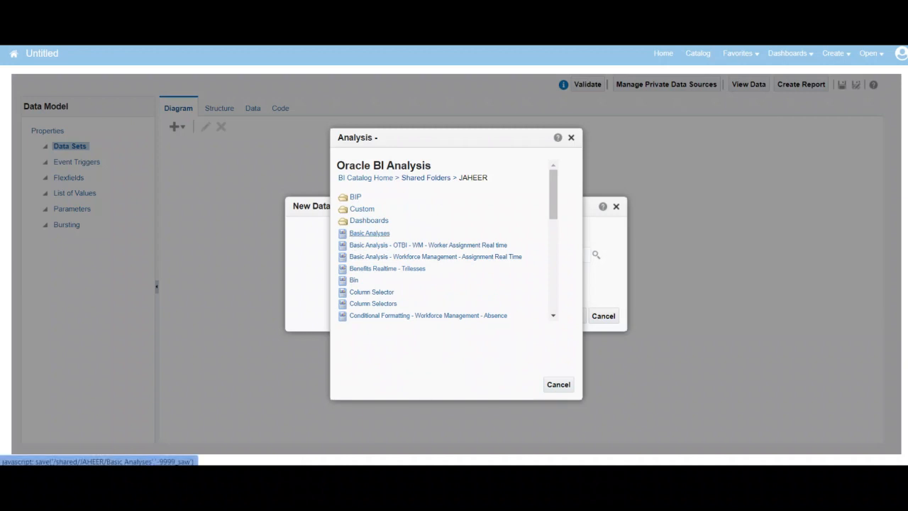
pyautogui.click(369, 232)
pyautogui.click(436, 275)
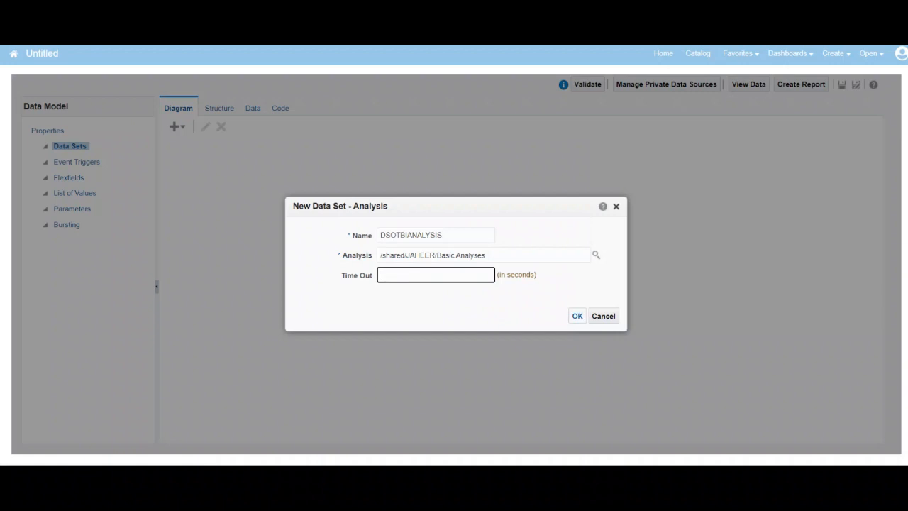
pyautogui.press('Return')
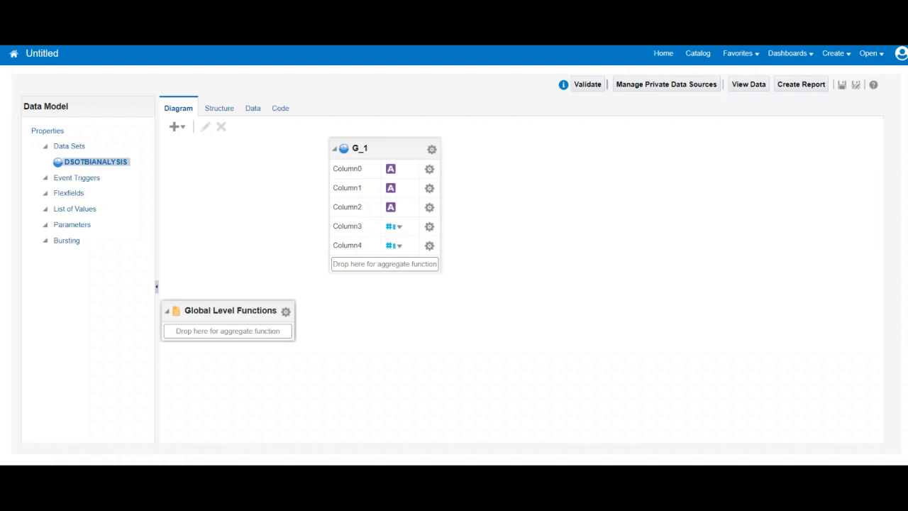
# In the data model's structure, set the XML tag name of the Organization Name column to OrgName.
pyautogui.click(219, 109)
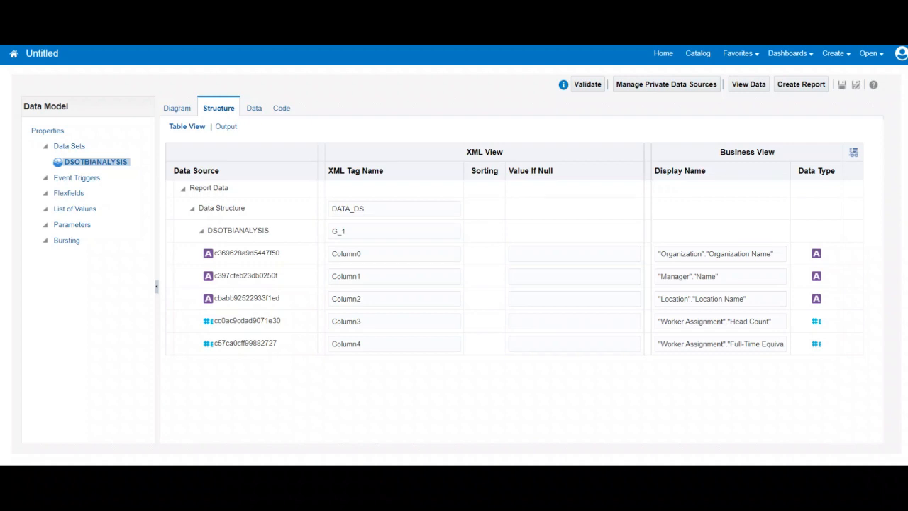
pyautogui.click(393, 253)
pyautogui.hotkey('ctrl', 'a')
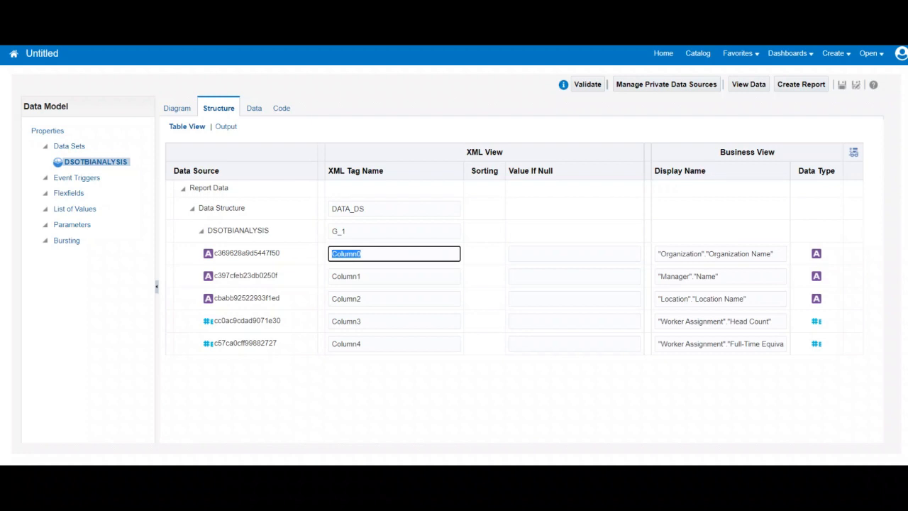
pyautogui.write('OrgName')
pyautogui.press('Tab')
pyautogui.press('Tab')
pyautogui.press('Tab')
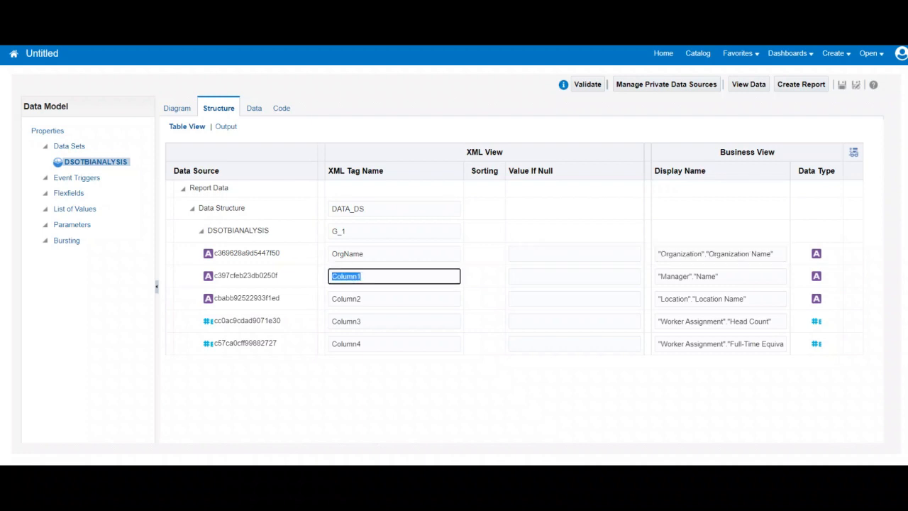
# Set the XML tag names of the Manager Name and Location Name columns to ManagerName and LocationName.
pyautogui.write('ManagerName')
pyautogui.press('Tab')
pyautogui.press('Tab')
pyautogui.press('Tab')
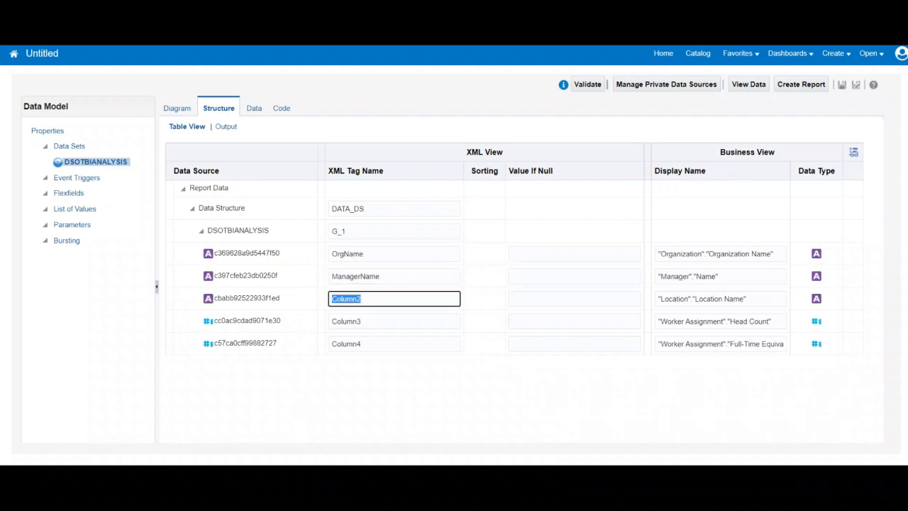
pyautogui.write('LocationName')
pyautogui.press('Tab')
pyautogui.press('Tab')
pyautogui.press('Tab')
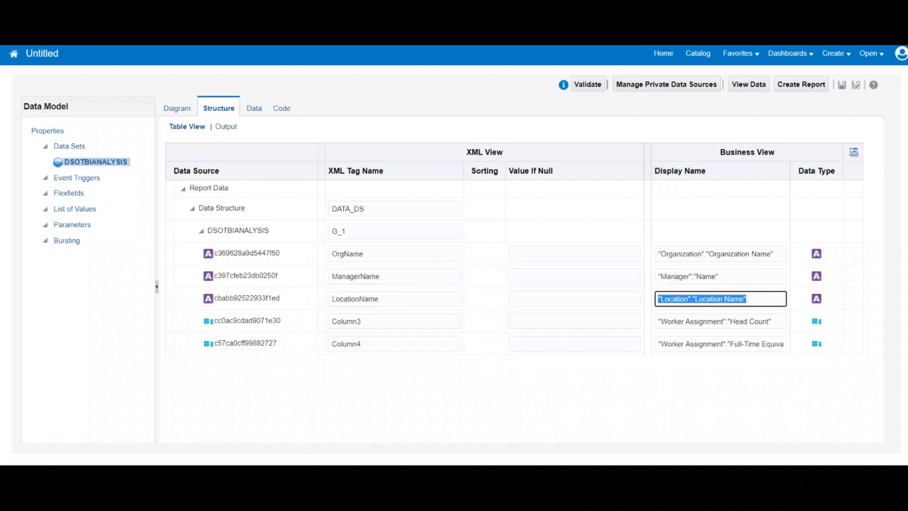
# Set the XML tag name of the Head Count column to headCount and of the Full-Time Equivalent column to FTE.
pyautogui.write('head')
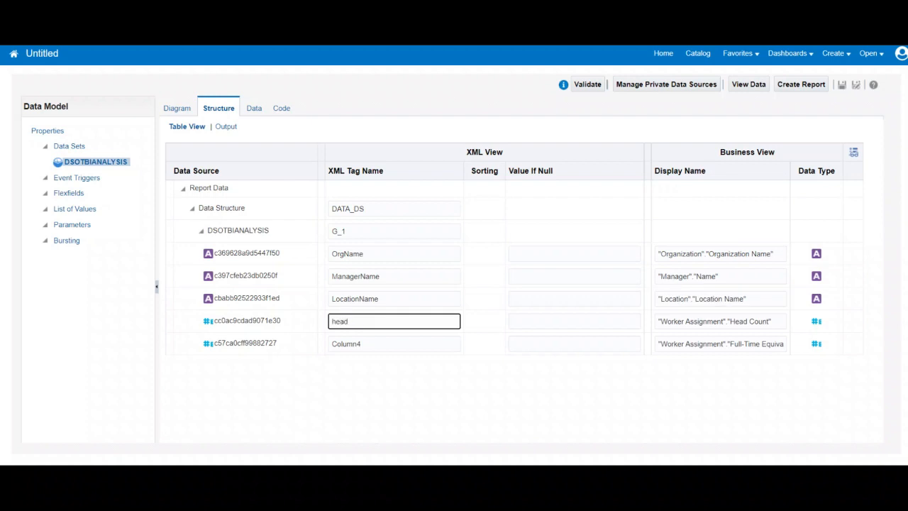
pyautogui.write('Count')
pyautogui.press('Tab')
pyautogui.press('Tab')
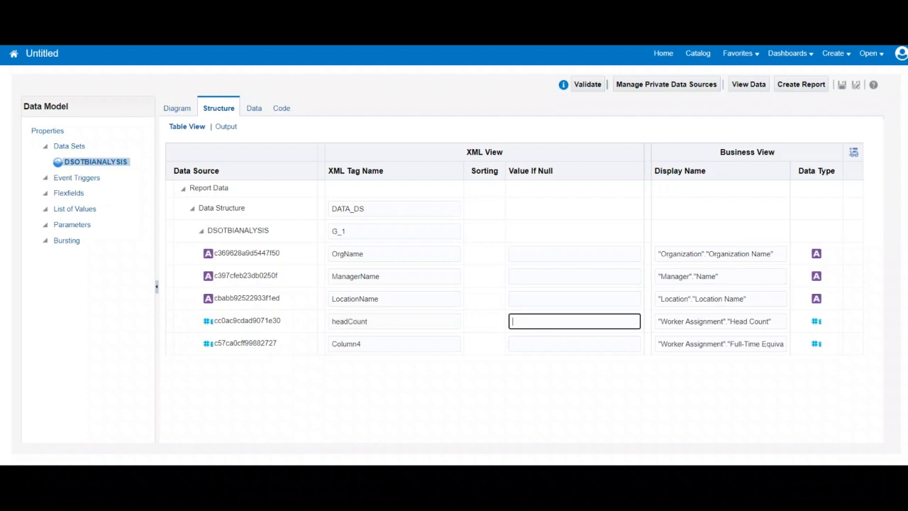
pyautogui.press('Tab')
pyautogui.write('FTE')
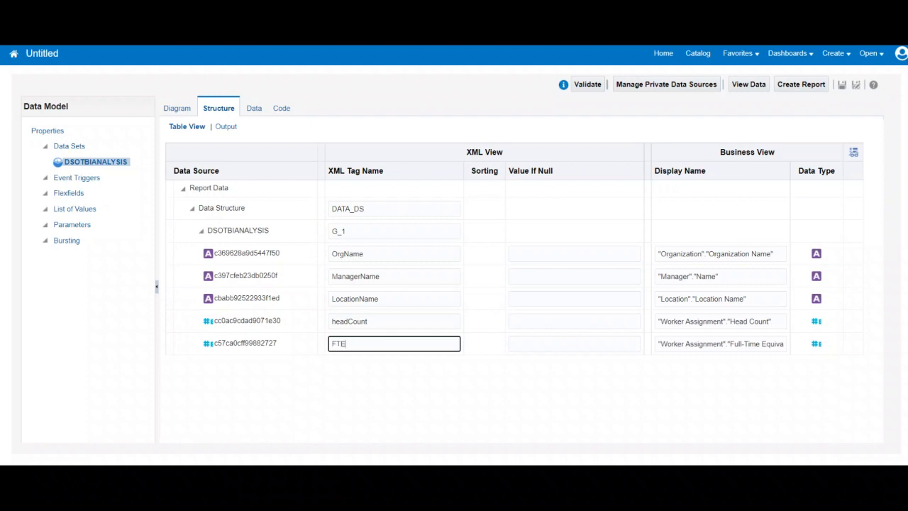
# Retrieve 5 rows of the data model's data and show them as a table.
pyautogui.click(254, 108)
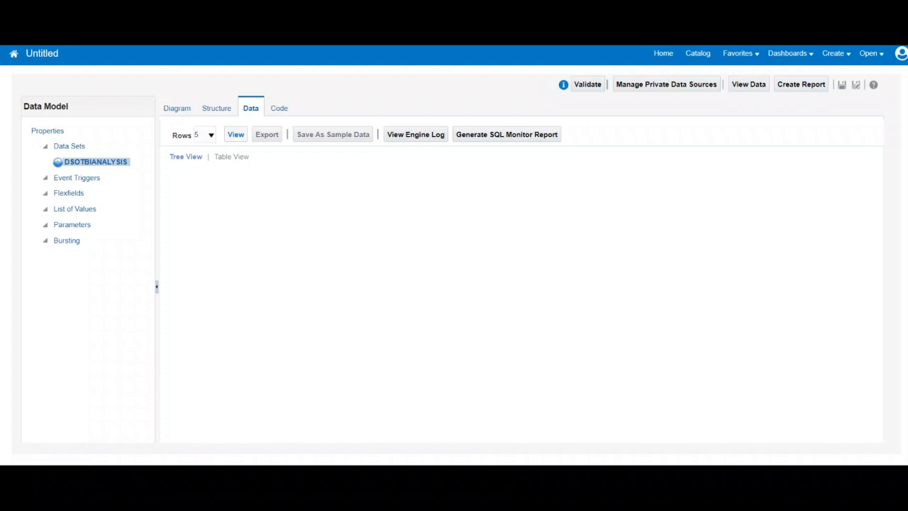
pyautogui.click(236, 135)
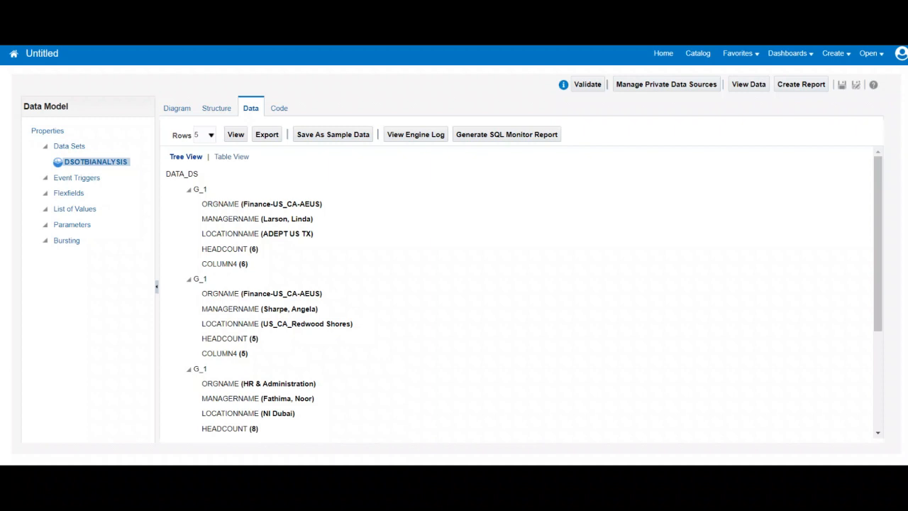
pyautogui.click(231, 156)
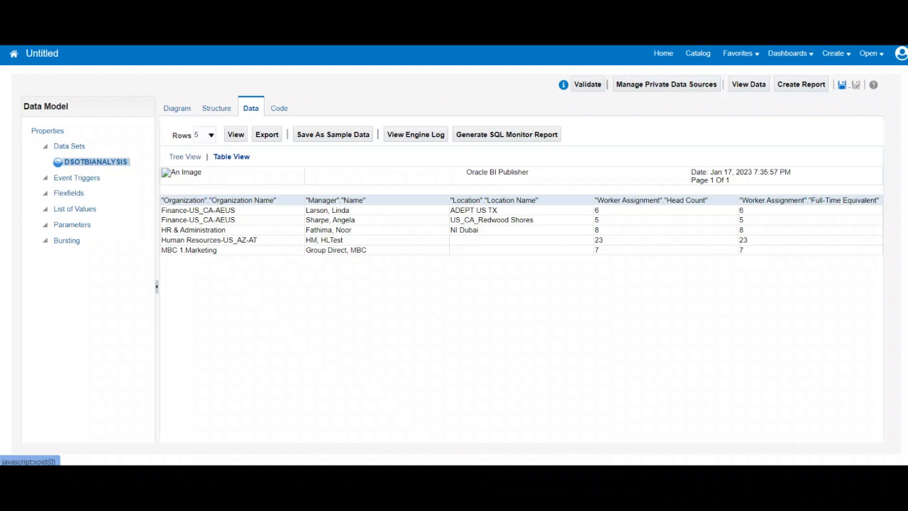
# Save the data model as "DMBasedon Analysis" in the BIP subfolder of the personal shared folder, and save the retrieved rows as sample data.
pyautogui.click(842, 84)
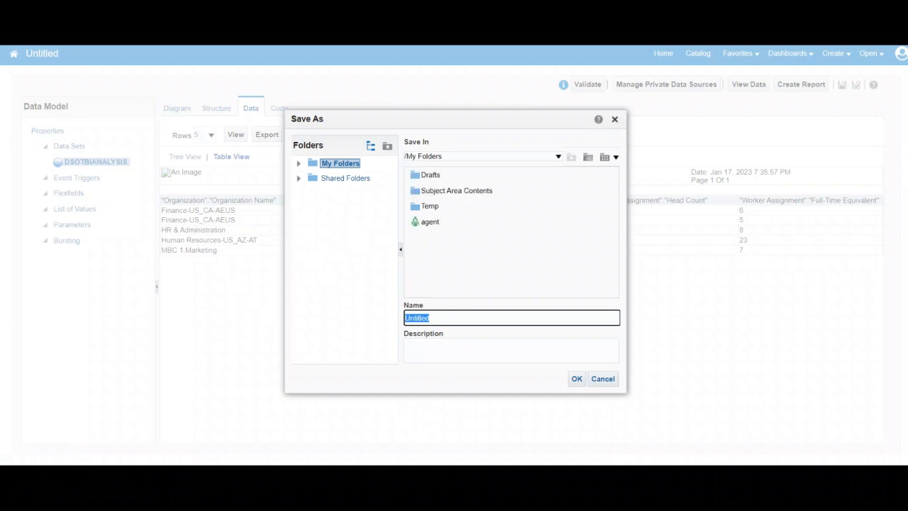
pyautogui.click(298, 178)
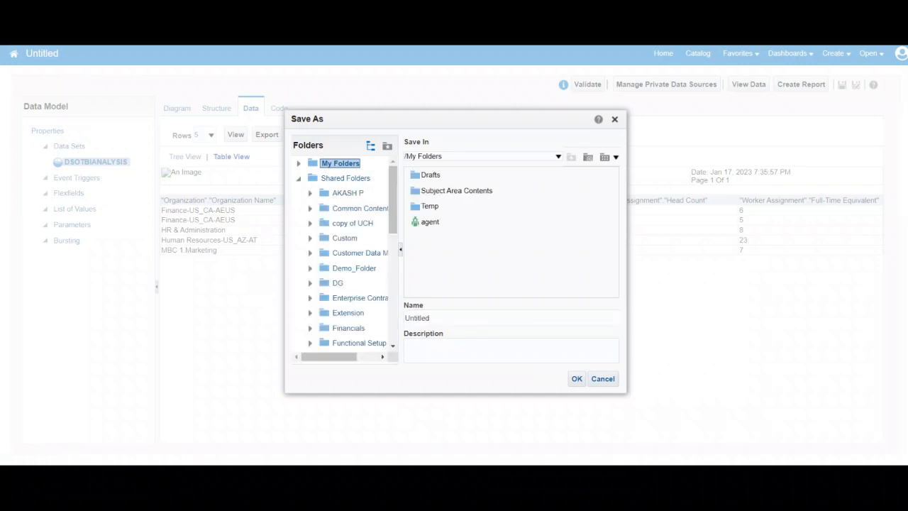
pyautogui.scroll(-5, 348, 254)
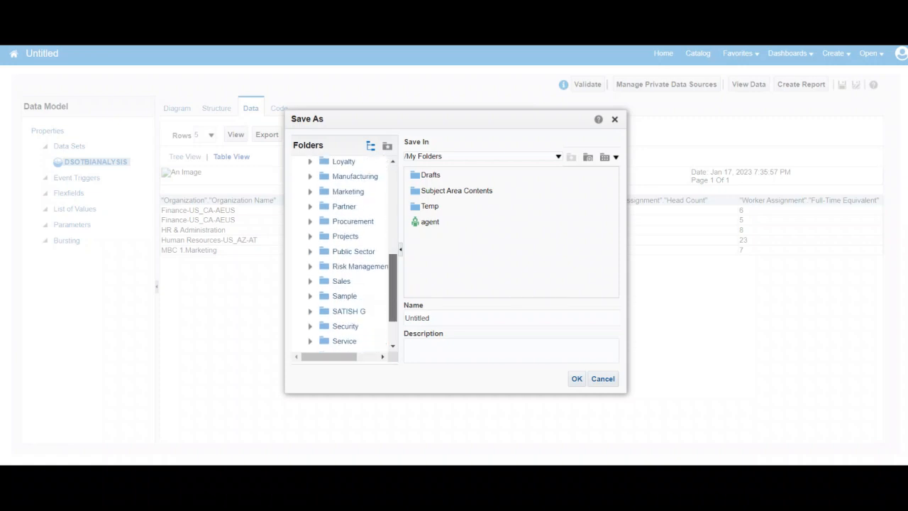
pyautogui.scroll(3, 348, 254)
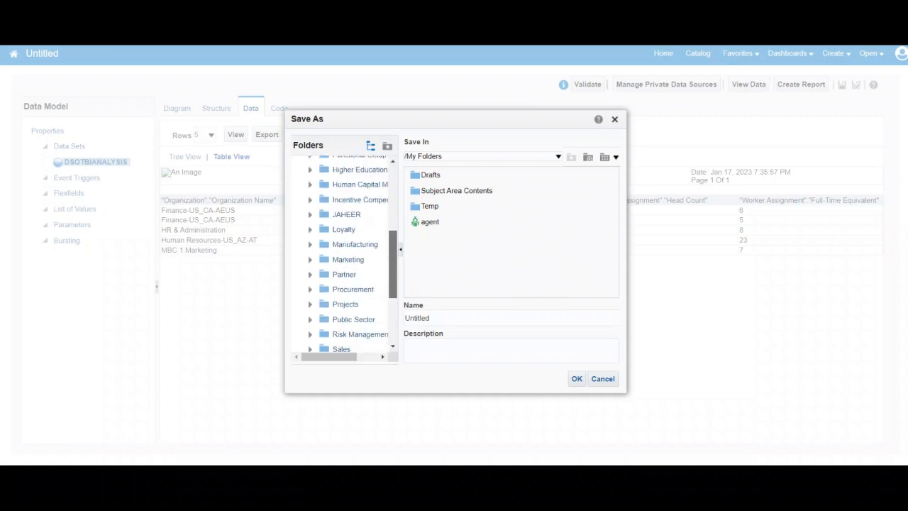
pyautogui.click(310, 241)
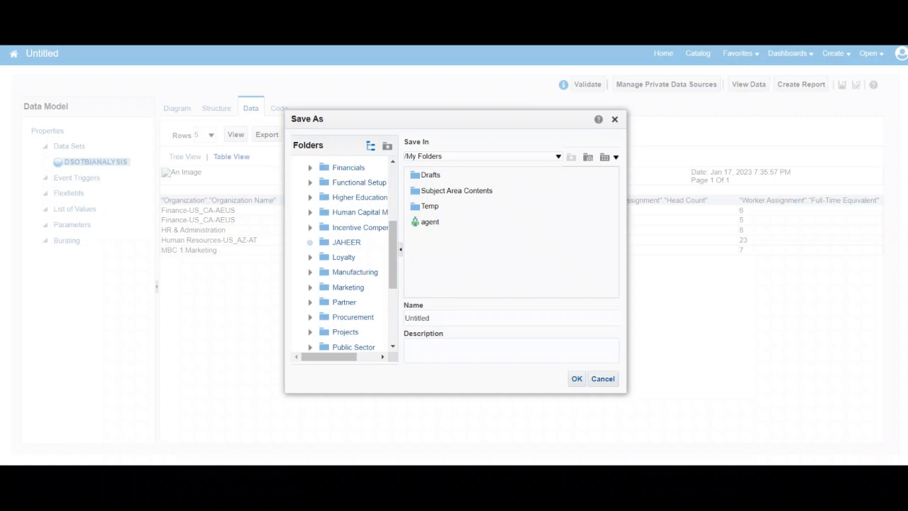
pyautogui.click(350, 272)
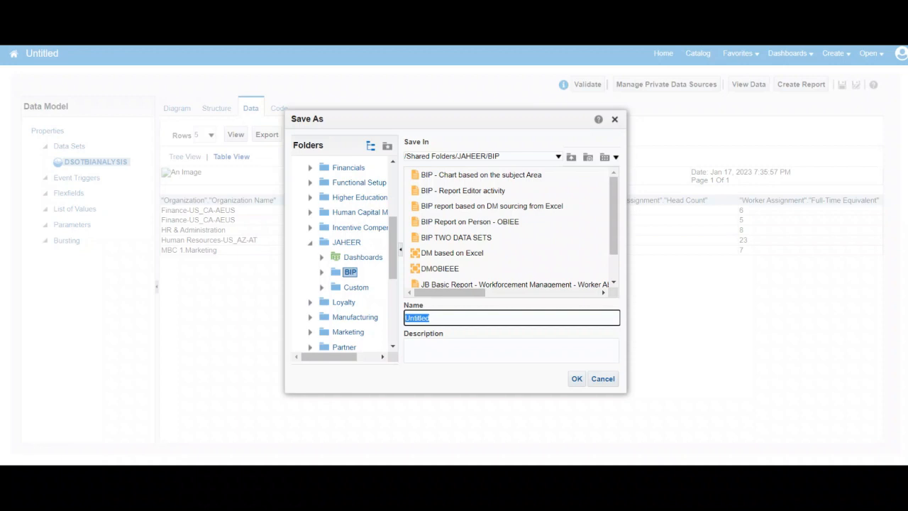
pyautogui.write('DM')
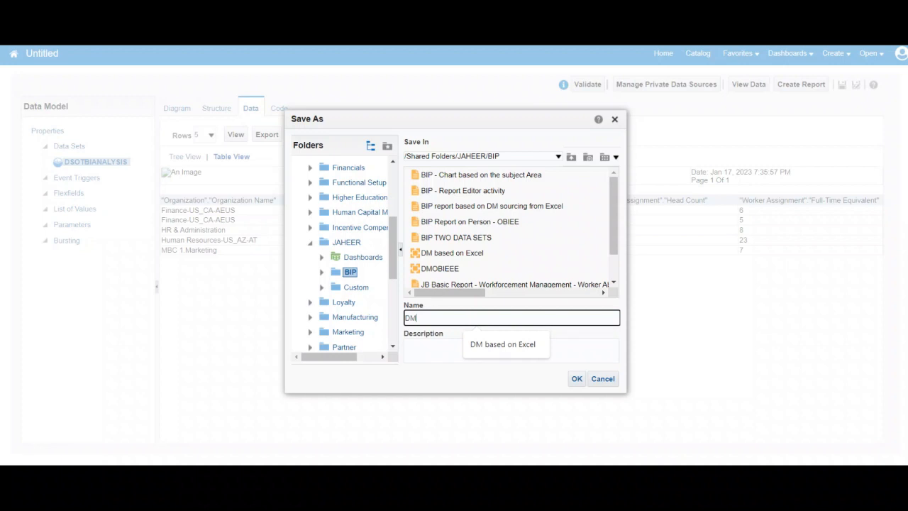
pyautogui.write('Basedon A')
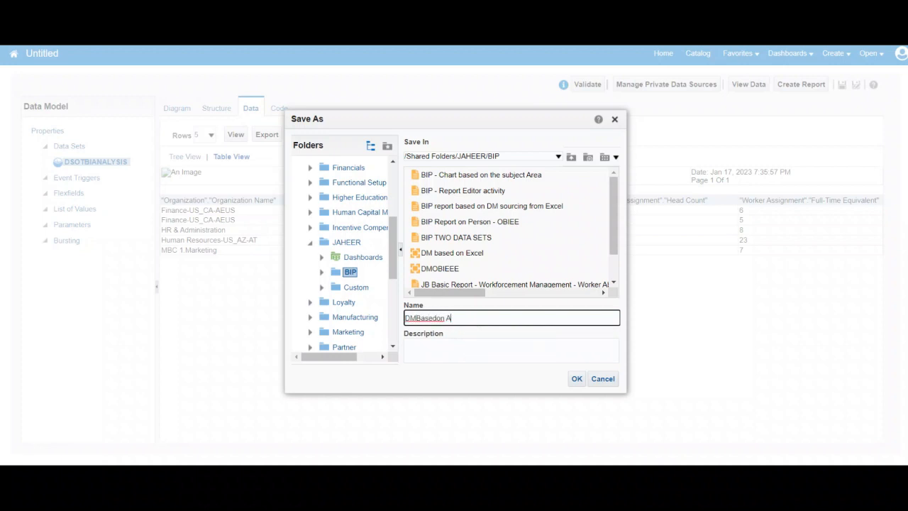
pyautogui.write('nalysis')
pyautogui.click(577, 379)
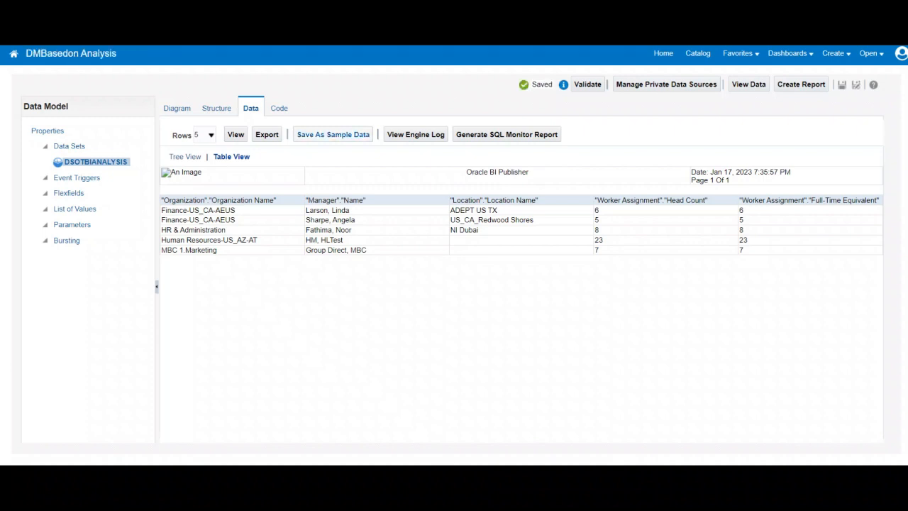
pyautogui.click(332, 134)
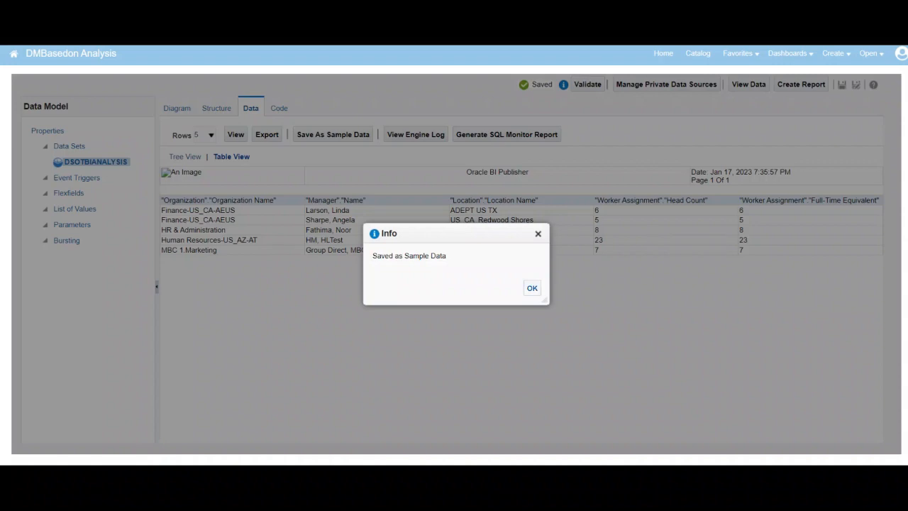
pyautogui.click(532, 288)
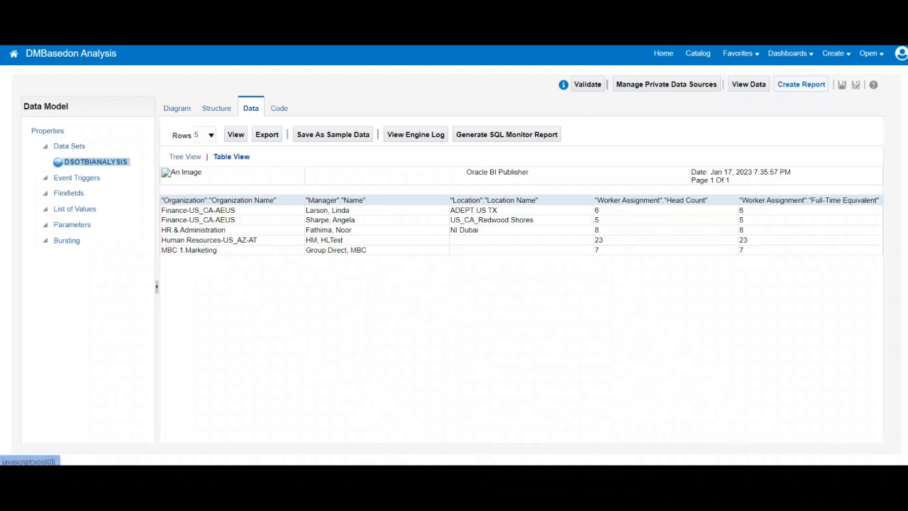
# Create a report from this data model with the Report Editor option and save it as BIPLYTBASEDONOTBI in the BIP folder.
pyautogui.click(801, 84)
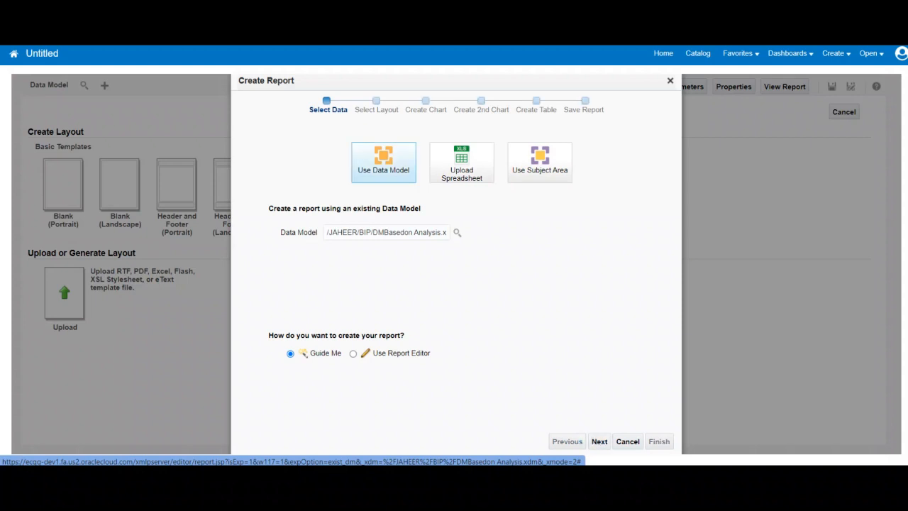
pyautogui.click(383, 353)
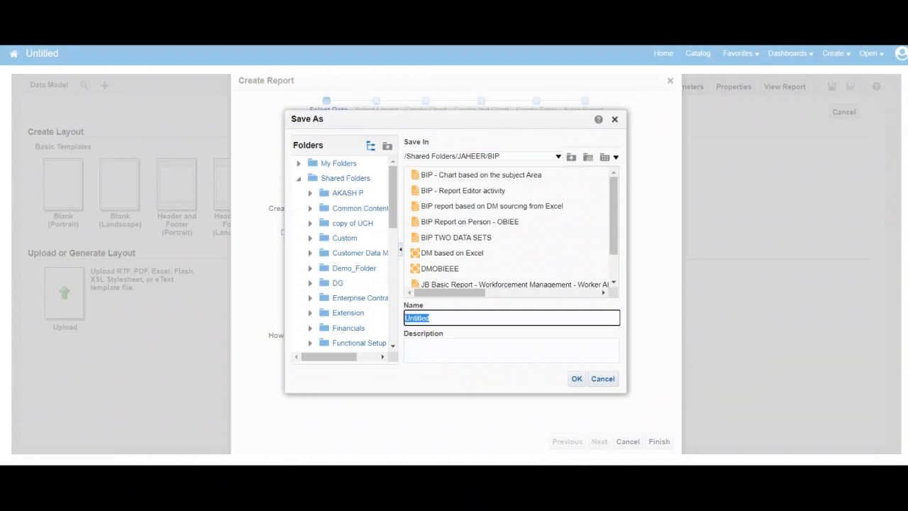
pyautogui.write('L')
pyautogui.write('BIPLY')
pyautogui.write('T')
pyautogui.write('BASEDONO')
pyautogui.write('TBI')
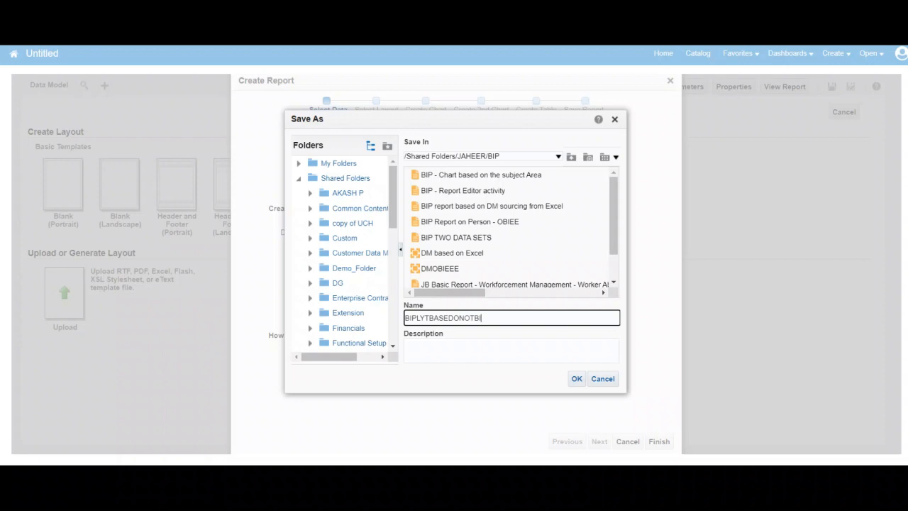
pyautogui.press('Return')
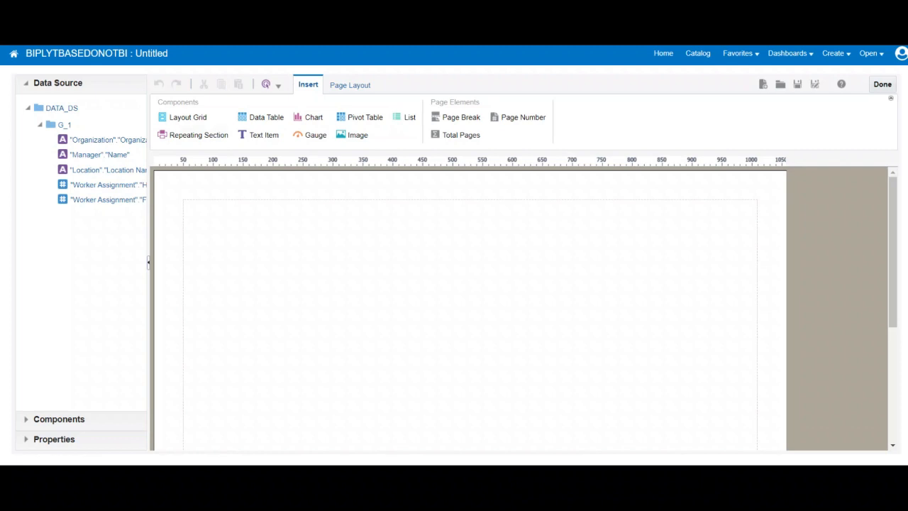
# Try a data table in the blank layout, delete it, and insert a chart in its place.
pyautogui.moveTo(266, 117); pyautogui.dragTo(204, 235)
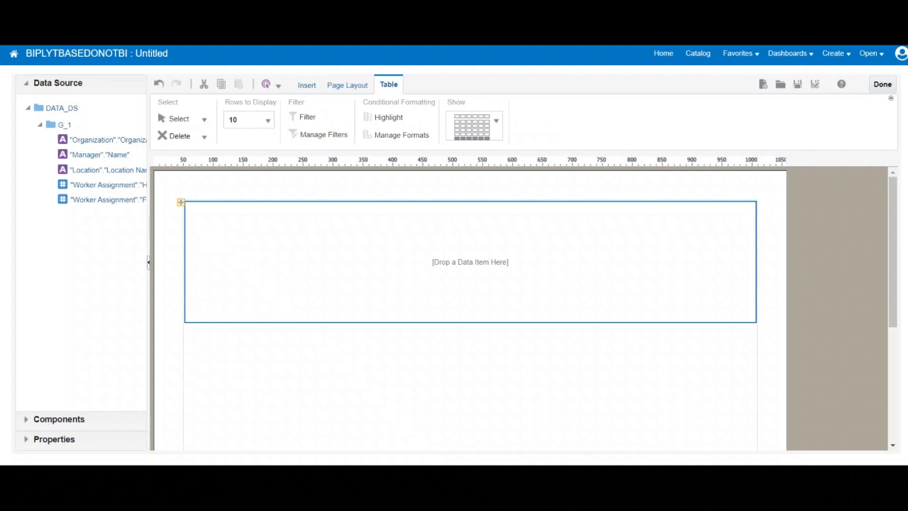
pyautogui.click(175, 136)
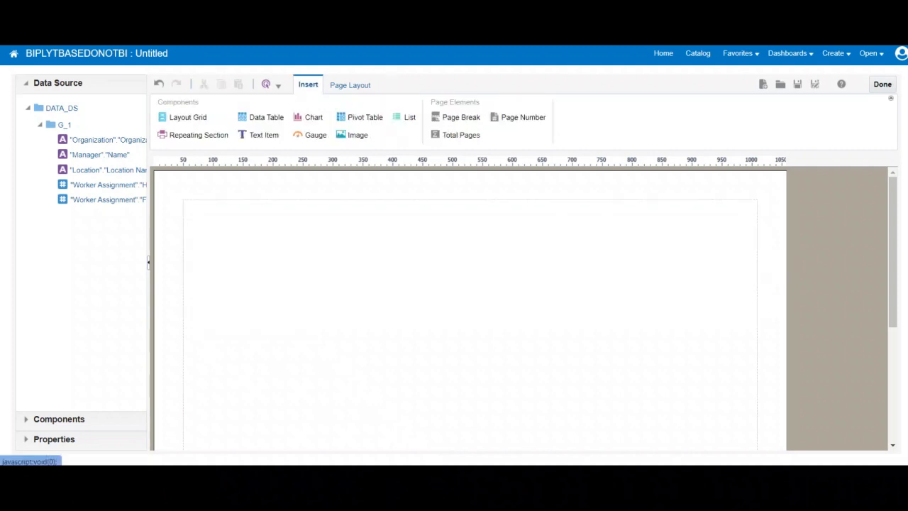
pyautogui.moveTo(309, 117); pyautogui.dragTo(260, 241)
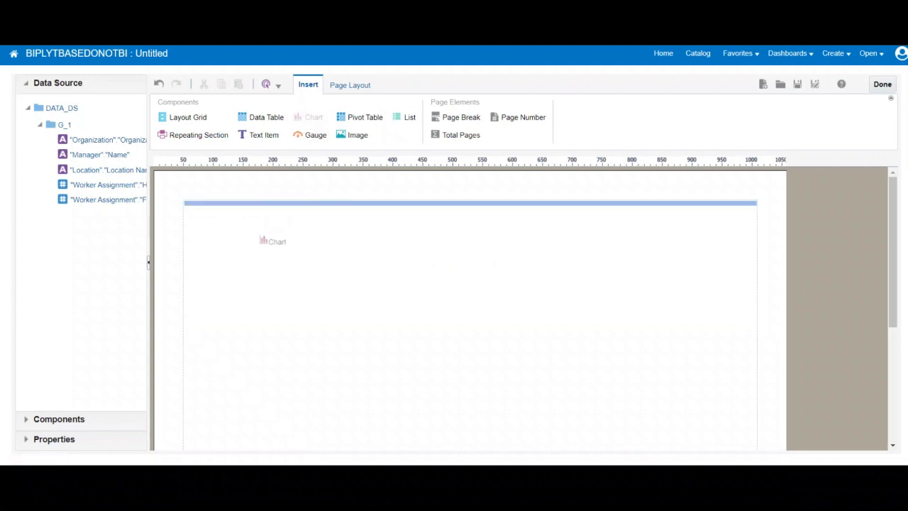
pyautogui.moveTo(259, 241); pyautogui.dragTo(260, 240)
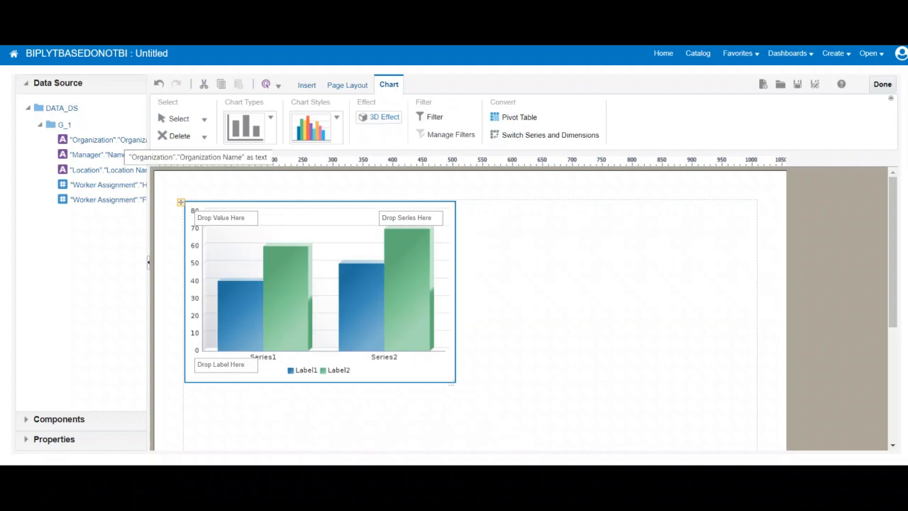
# Assign Organization Name as the chart's series and Head Count as its value.
pyautogui.moveTo(110, 140); pyautogui.dragTo(411, 216)
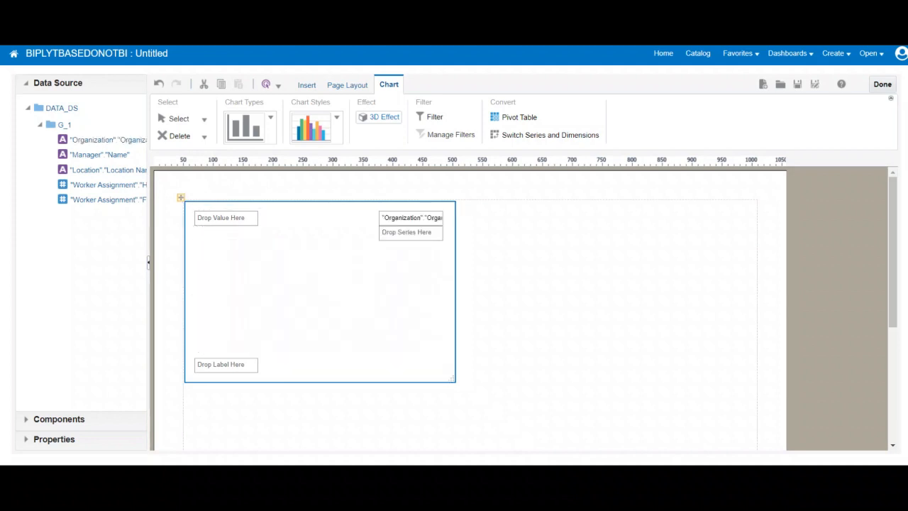
pyautogui.moveTo(106, 200); pyautogui.dragTo(240, 222)
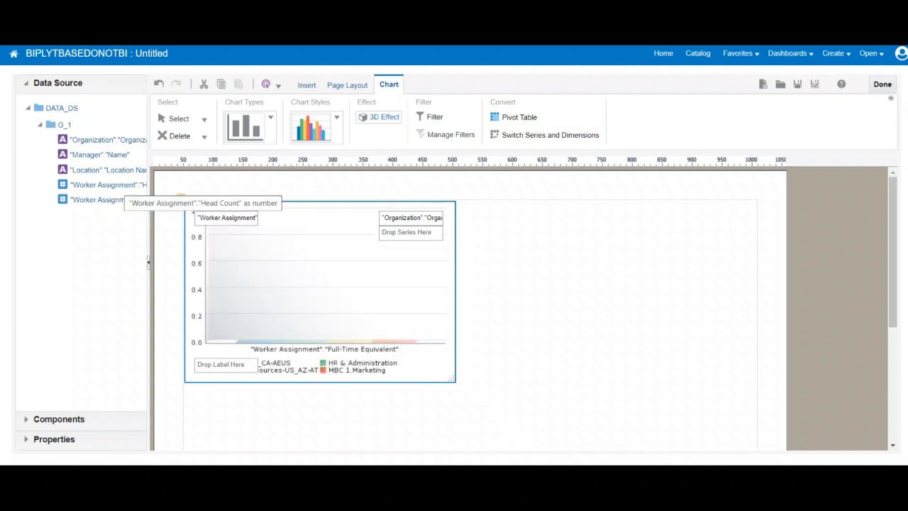
pyautogui.moveTo(107, 185); pyautogui.dragTo(226, 214)
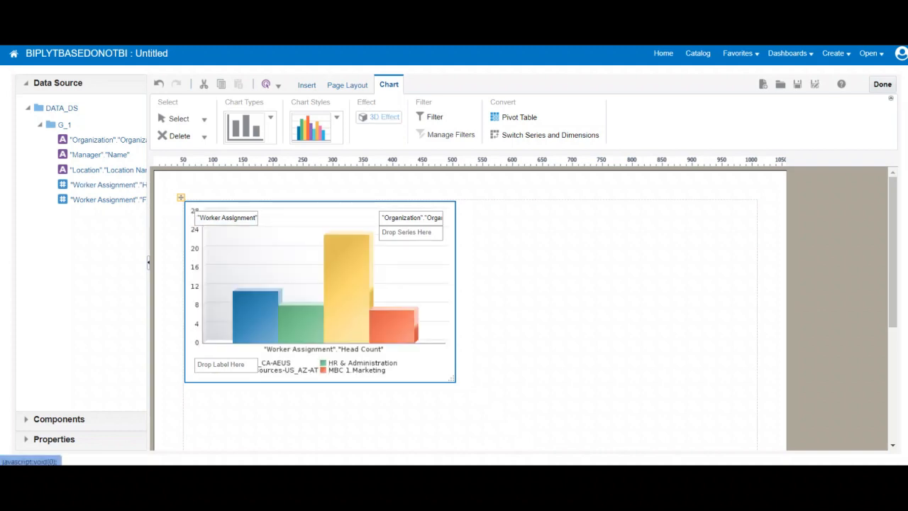
# Turn off the chart's 3D effect and enlarge the chart to the full width of the page's printable area.
pyautogui.click(380, 117)
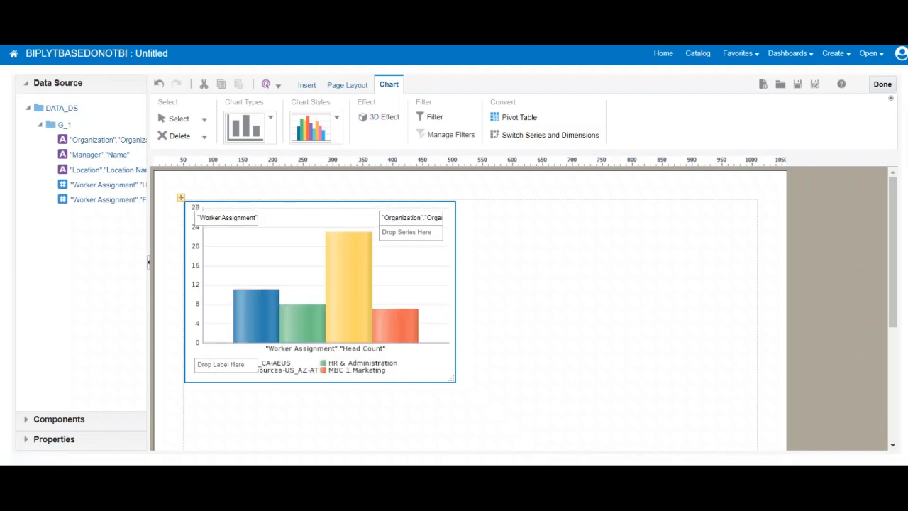
pyautogui.moveTo(452, 379); pyautogui.dragTo(754, 445)
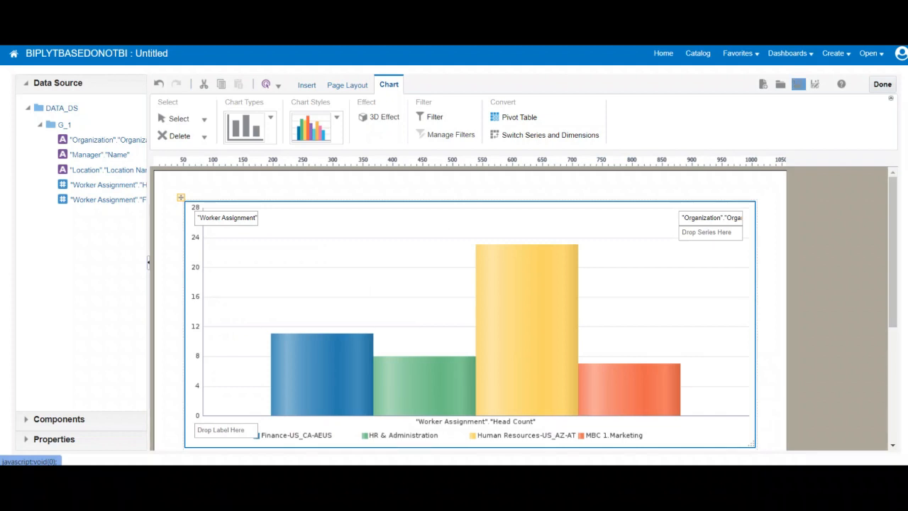
# Save the layout as "LYTBASEDON ANALYSIS" with the English (United States) locale and return to the report's layout overview.
pyautogui.click(799, 84)
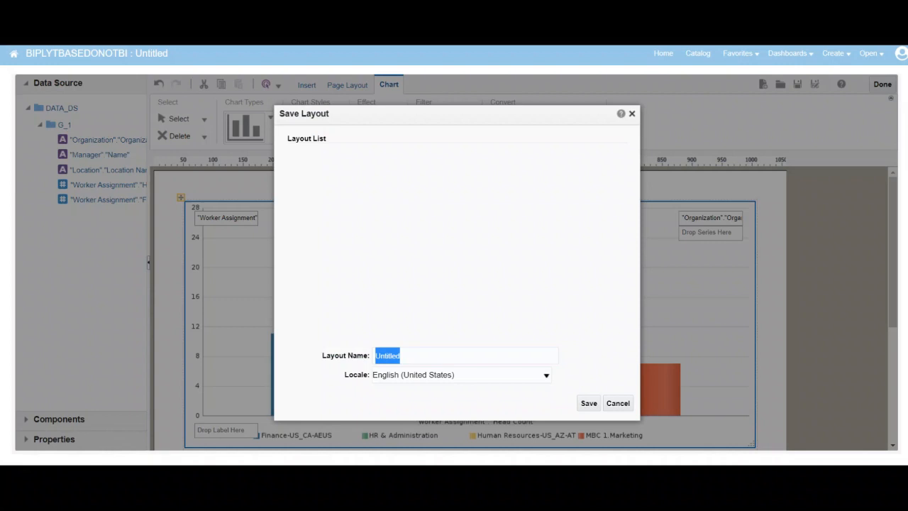
pyautogui.write('LYTBASEDN')
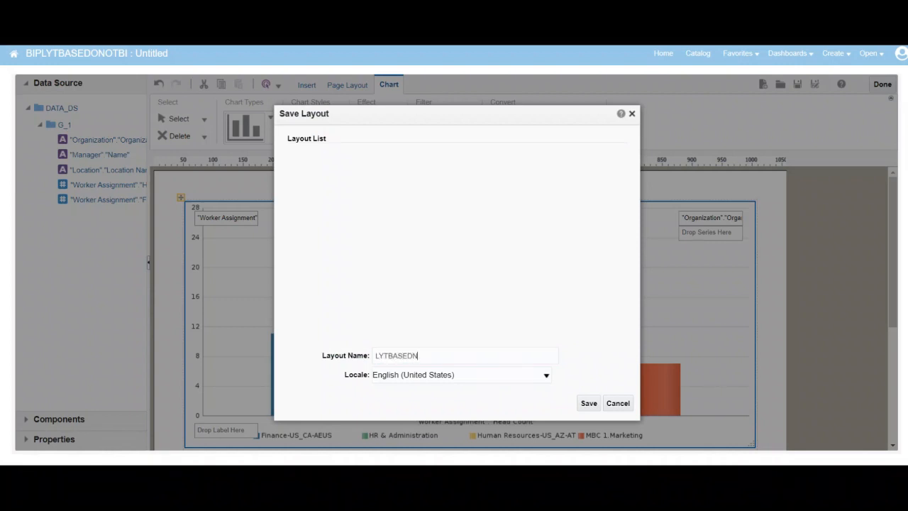
pyautogui.press('BackSpace')
pyautogui.write('ON ANALYSIS')
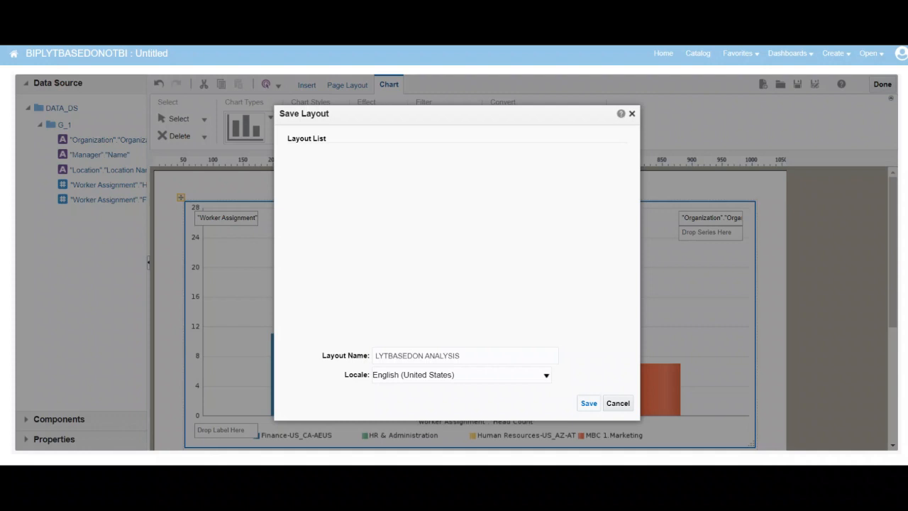
pyautogui.press('Return')
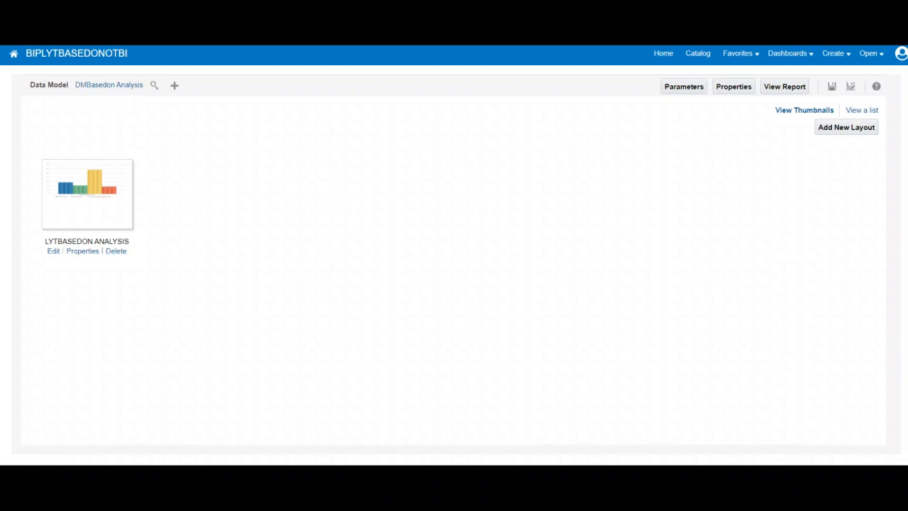
# View the report and look over the whole rendered page with the head count chart by organization.
pyautogui.click(784, 86)
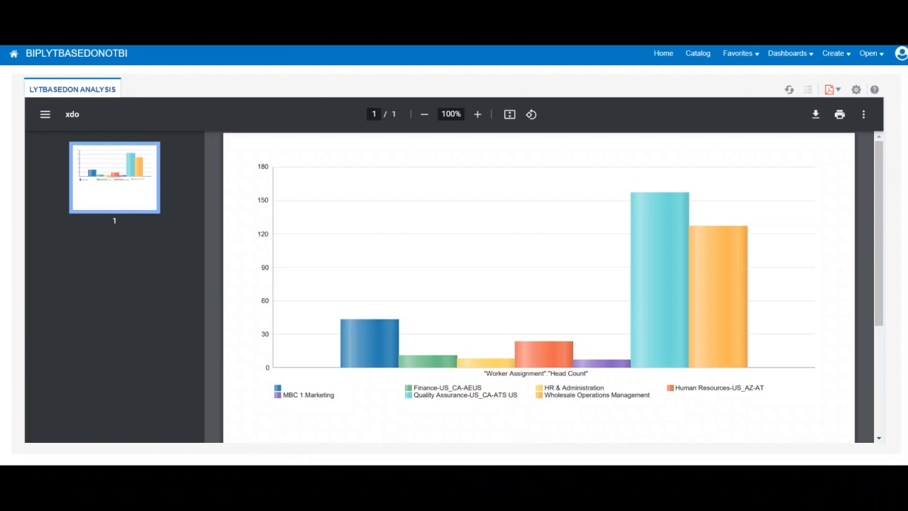
pyautogui.scroll(-3, 539, 284)
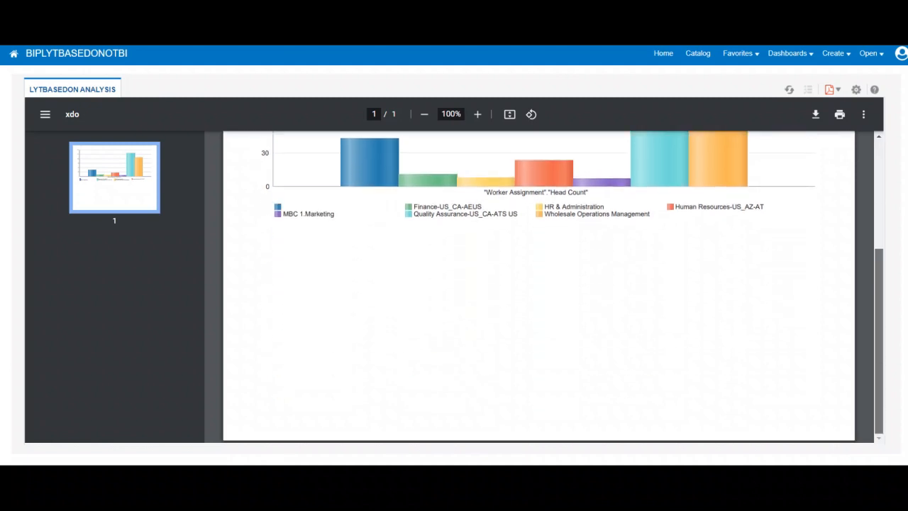
pyautogui.scroll(3, 539, 284)
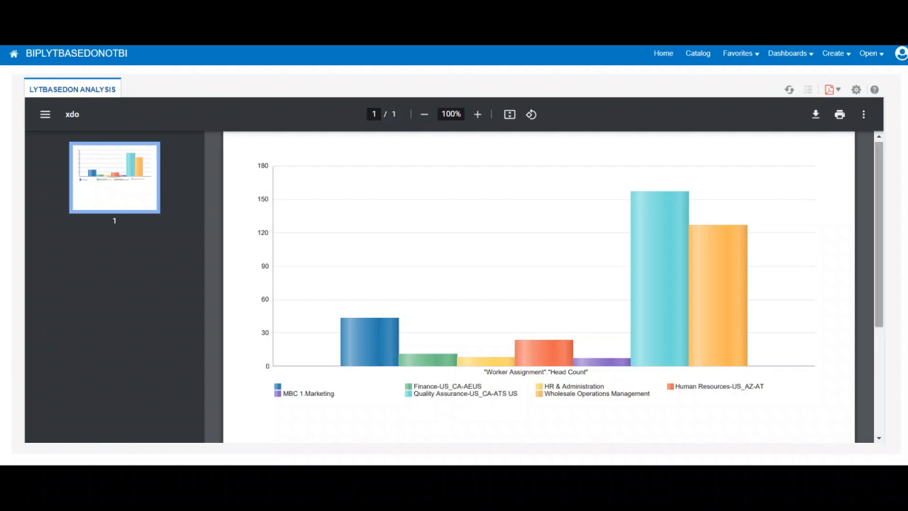
pyautogui.scroll(-6, 540, 284)
pyautogui.scroll(6, 540, 283)
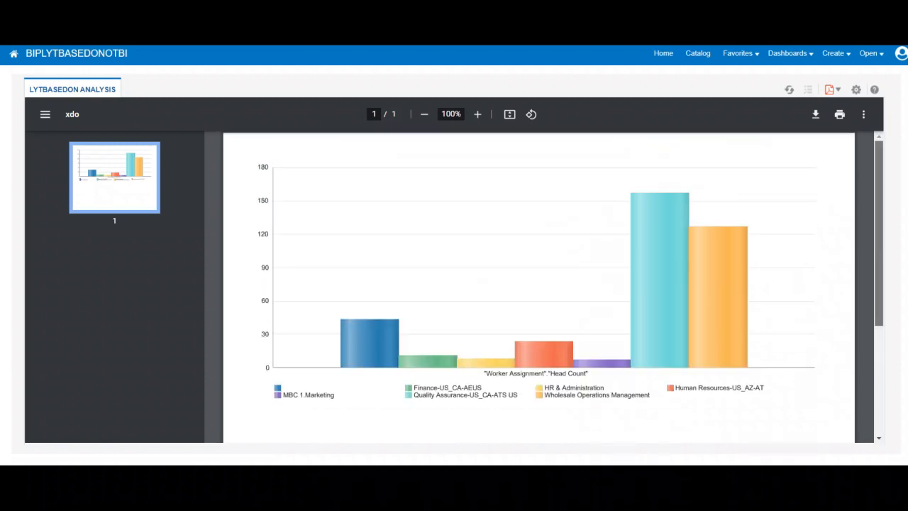